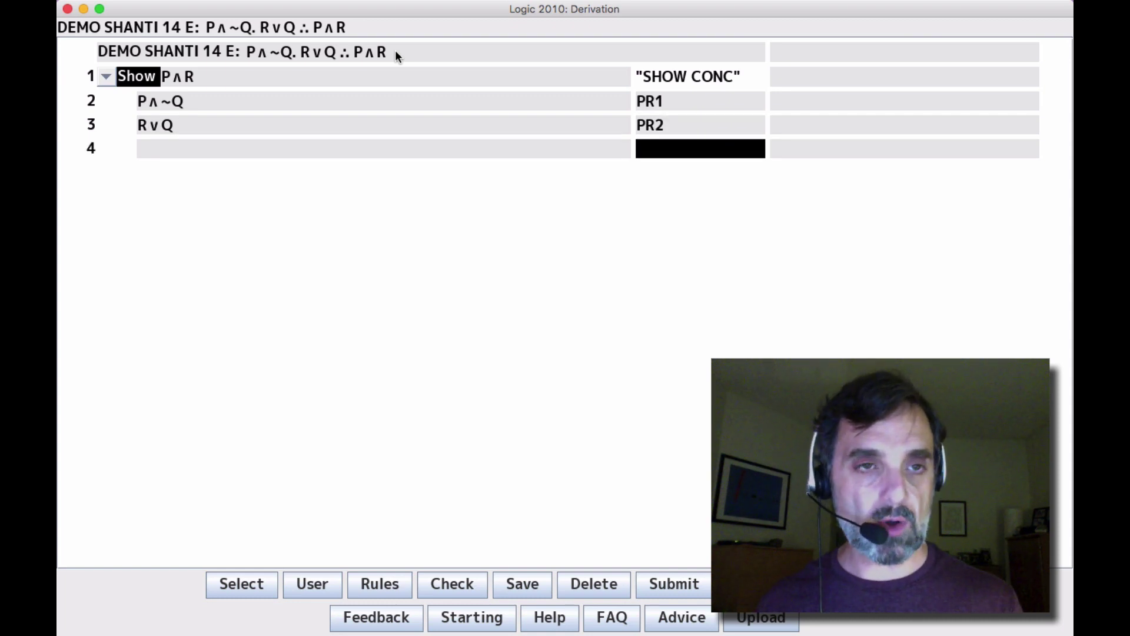
Step: Justify lines 4–6 with 2 SL, 2 SR and 3 5 MTP to derive P, ~Q and R
type("2 SL")
key("Return")
type("2 SR")
key("Return")
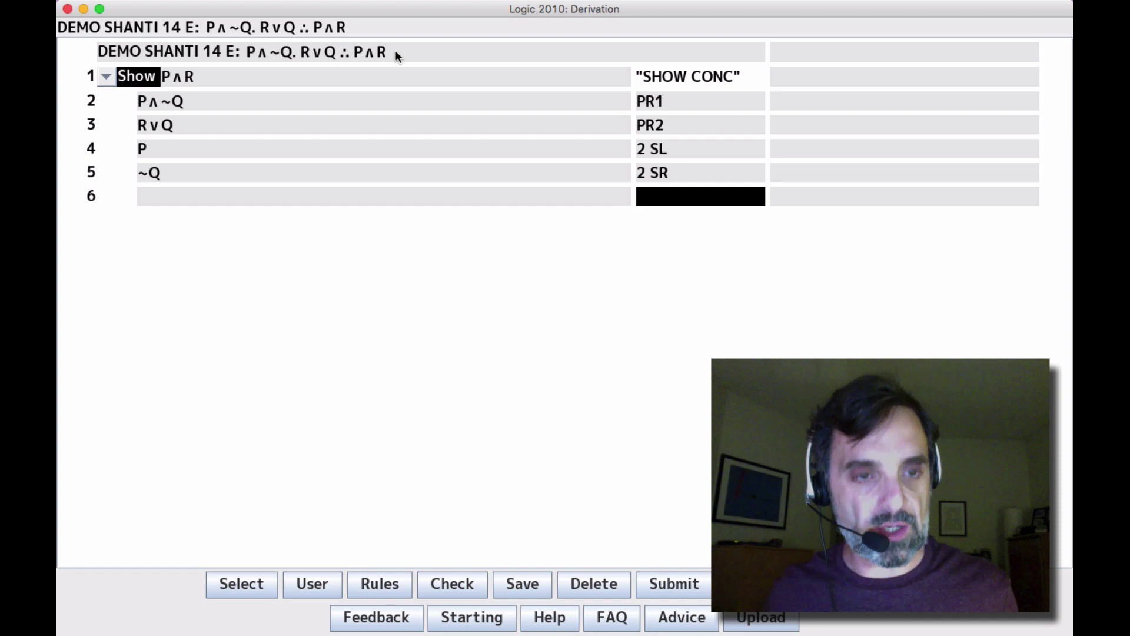
type("3 5 MTP")
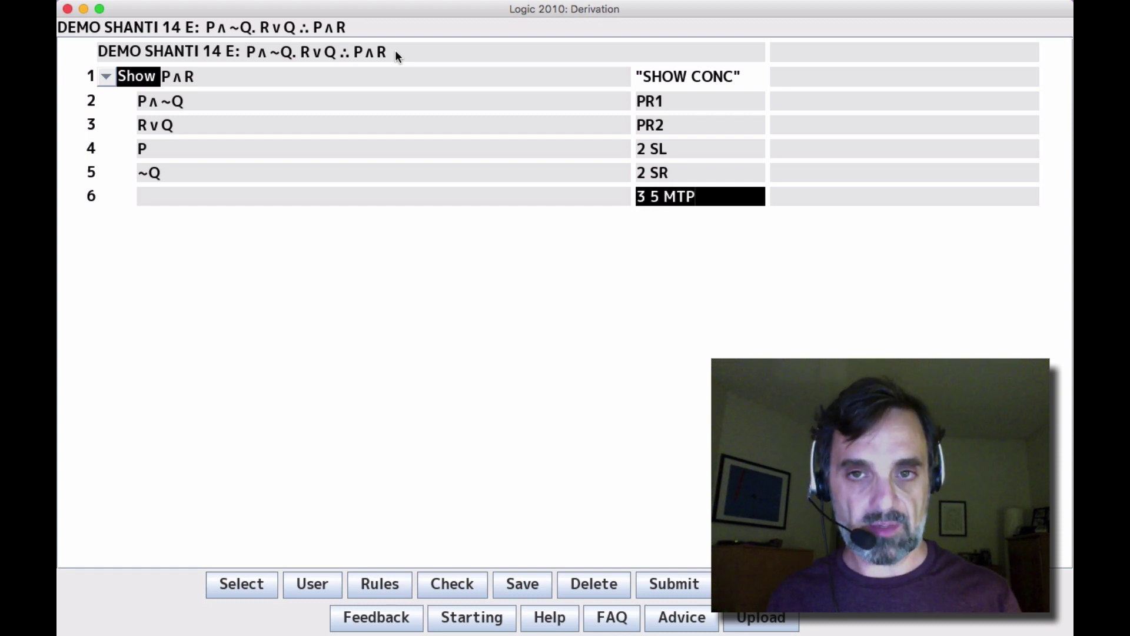
key("Return")
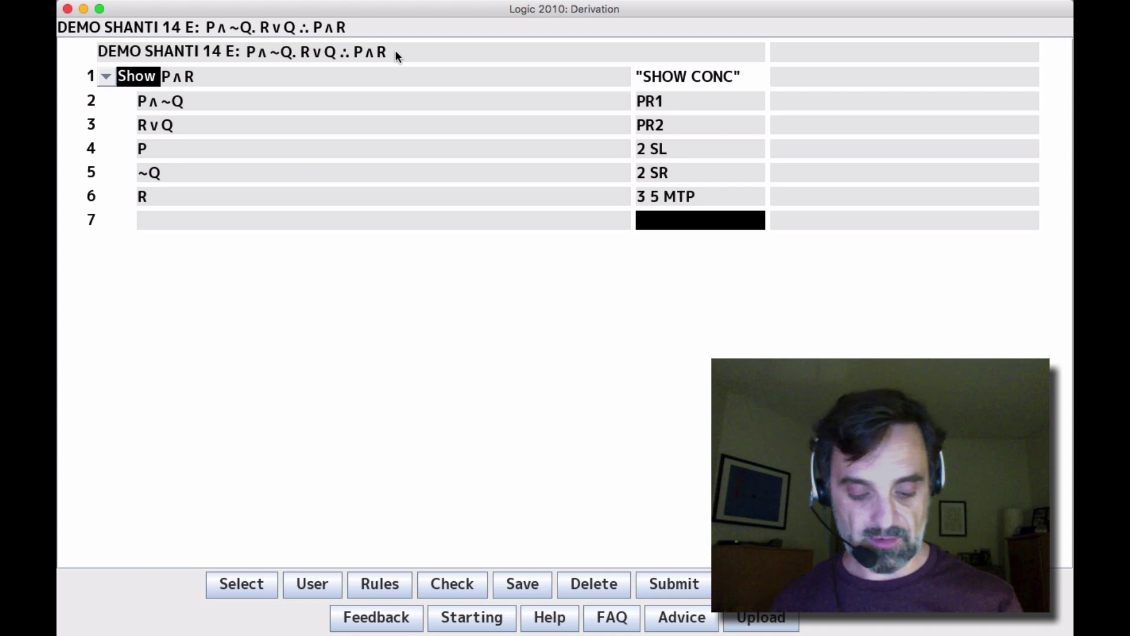
Step: Derive P∧R on line 7 by 4 6 ADJ
type("46 AD")
key("BackSpace")
key("BackSpace")
key("BackSpace")
type("6 ADJ")
key("Return")
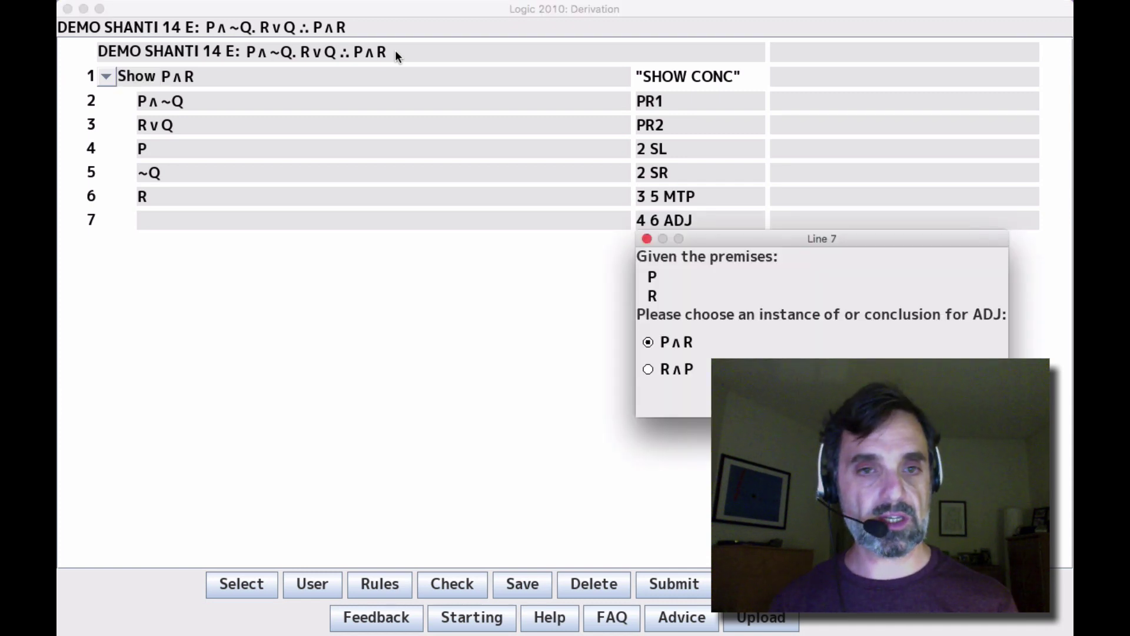
key("Return")
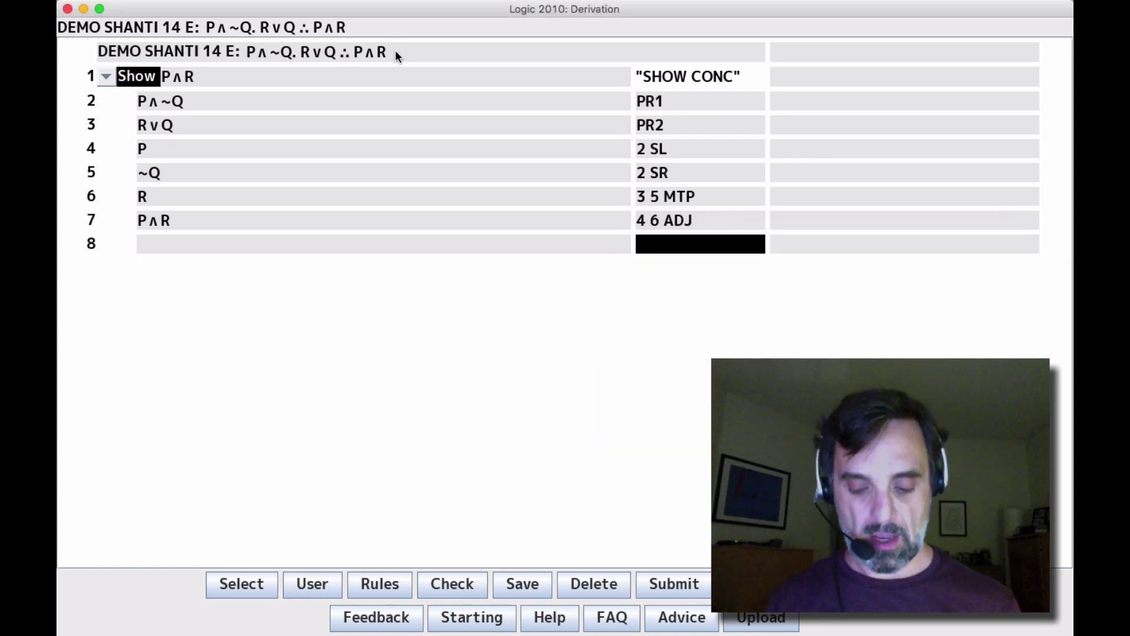
Step: Close the derivation with 7 DD and check that it is correct
type("7 DD")
key("Return")
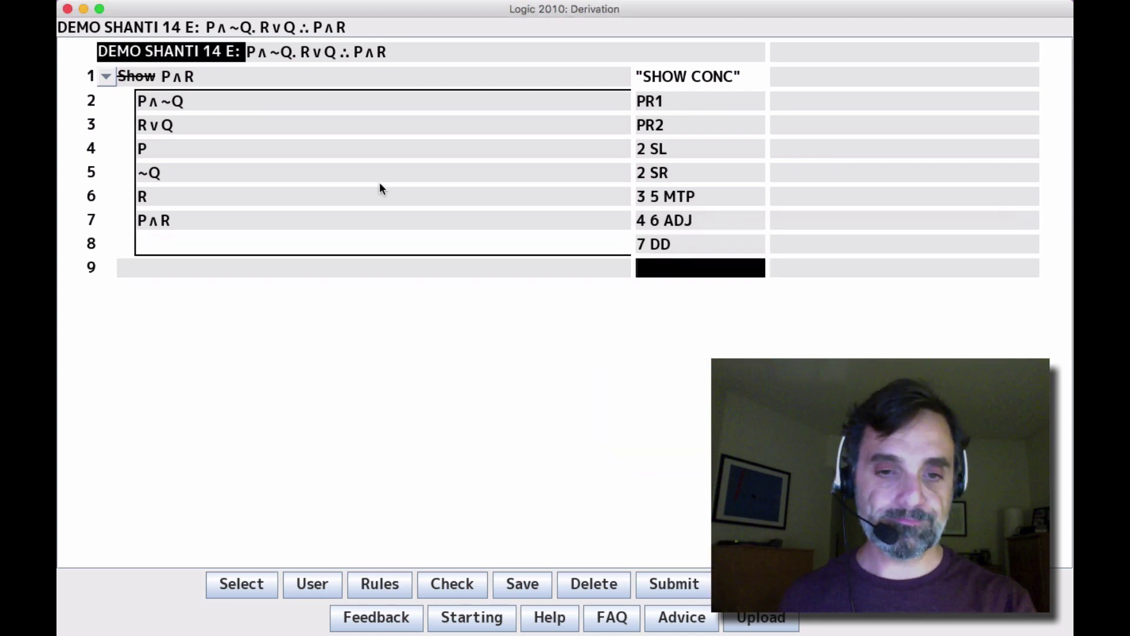
left_click(460, 594)
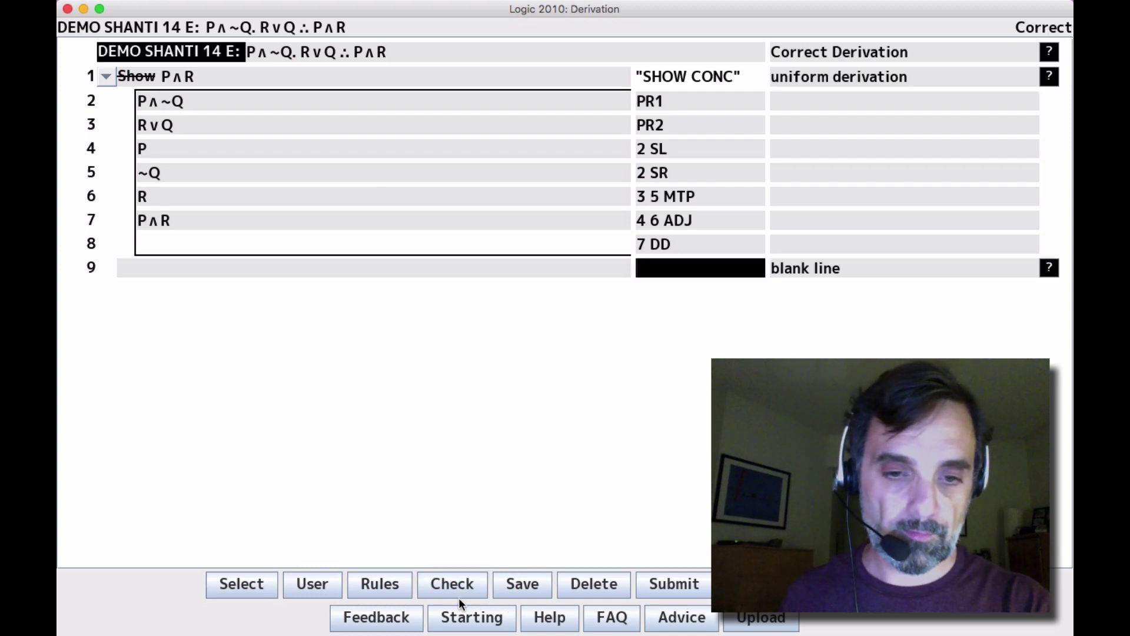
left_click(266, 582)
Step: Load problem DEMO SHANTI 14 D and enter Show Z∧~Q on line 1
left_click(327, 377)
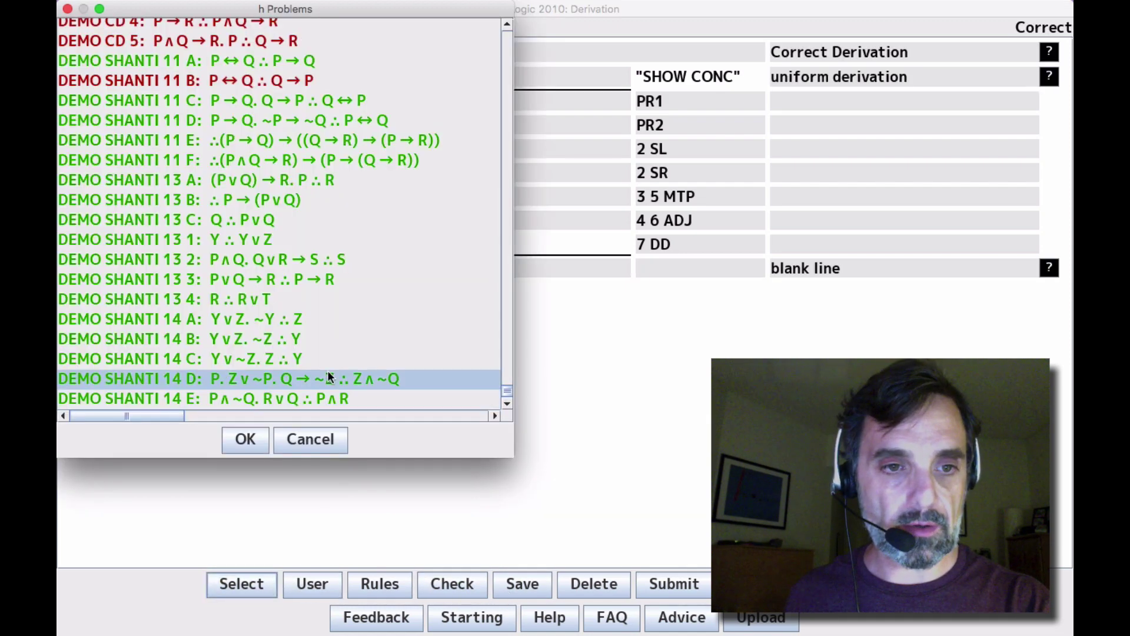
left_click(259, 438)
type("S")
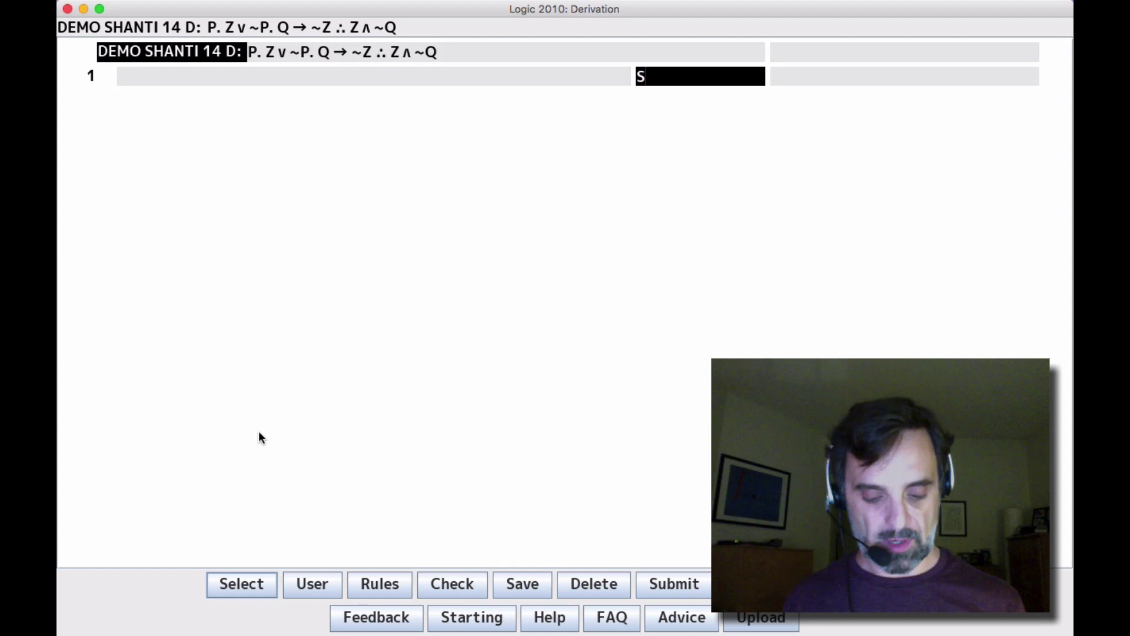
type("HOW CONC")
key("Return")
Step: Enter premises P, Z∨~P and Q → ~Z on lines 2–4 with PR1, PR2, PR3
type("PR")
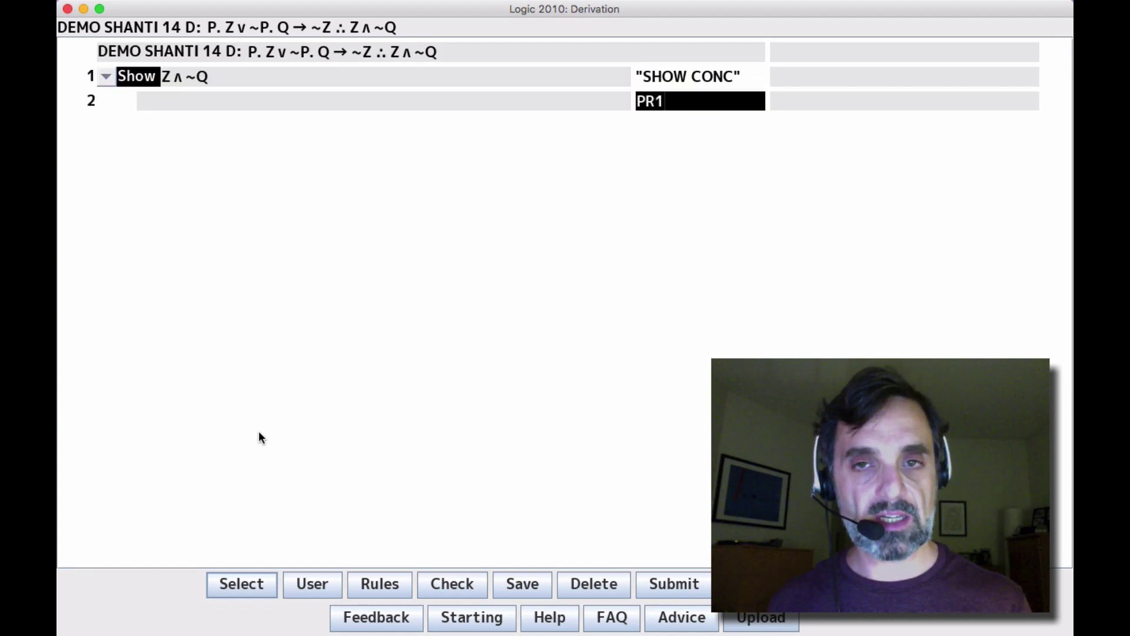
type("1")
key("Return")
type("PR2")
key("Return")
type("PR3")
key("Return")
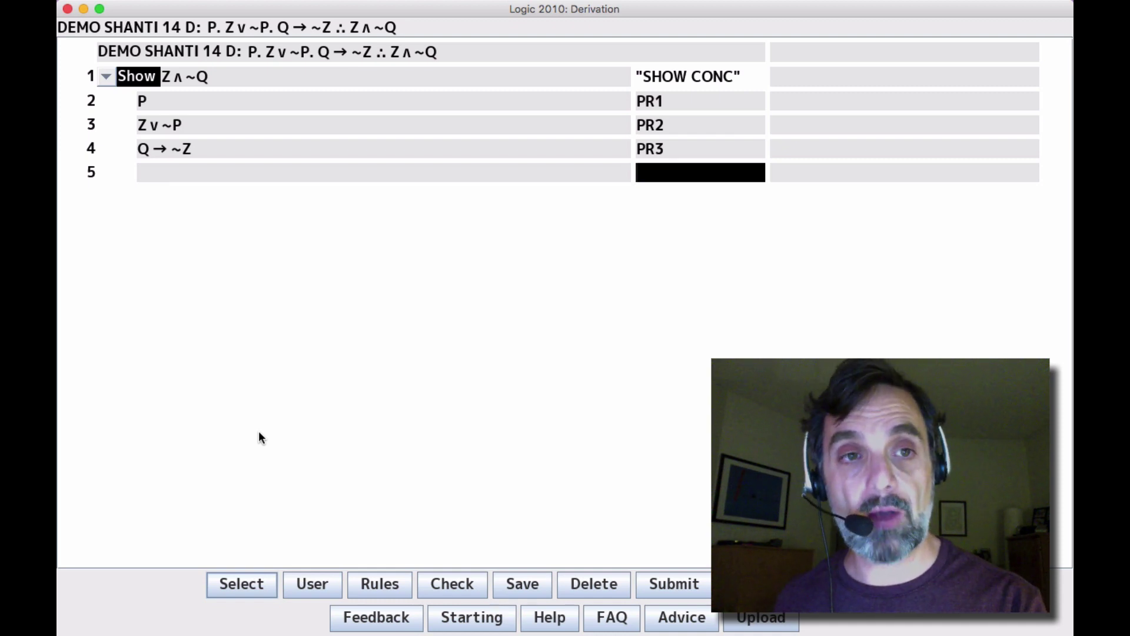
Step: Derive ~~P (2 DN), Z (3 5 MTP), ~~Z (6 DN) and ~Q (4 7 MT) on lines 5–8
type("2 DN")
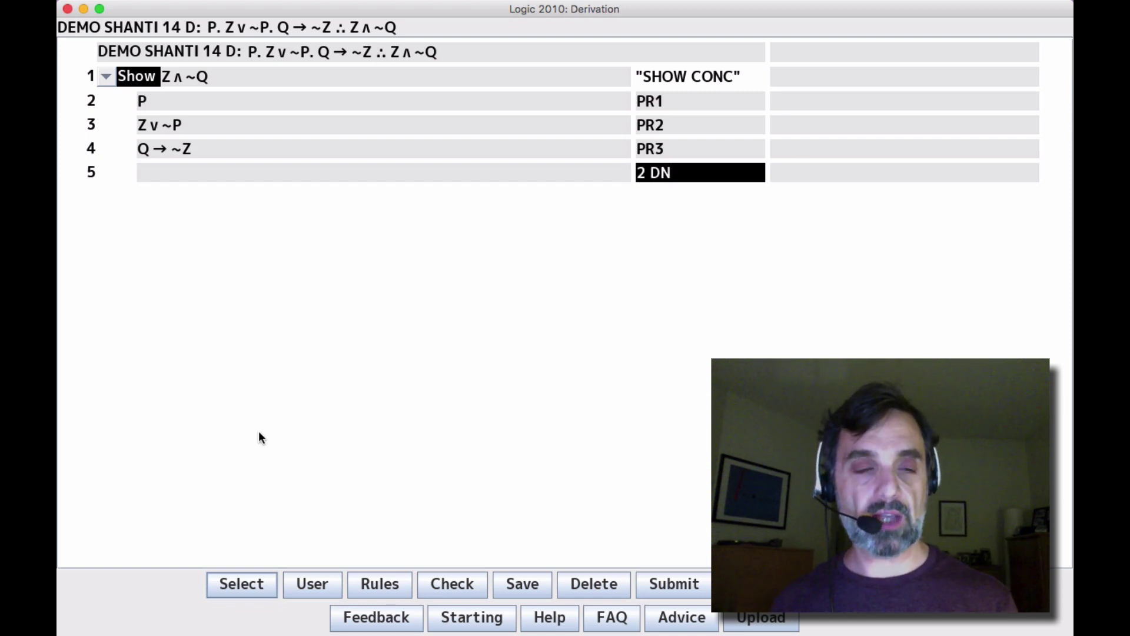
key("Return")
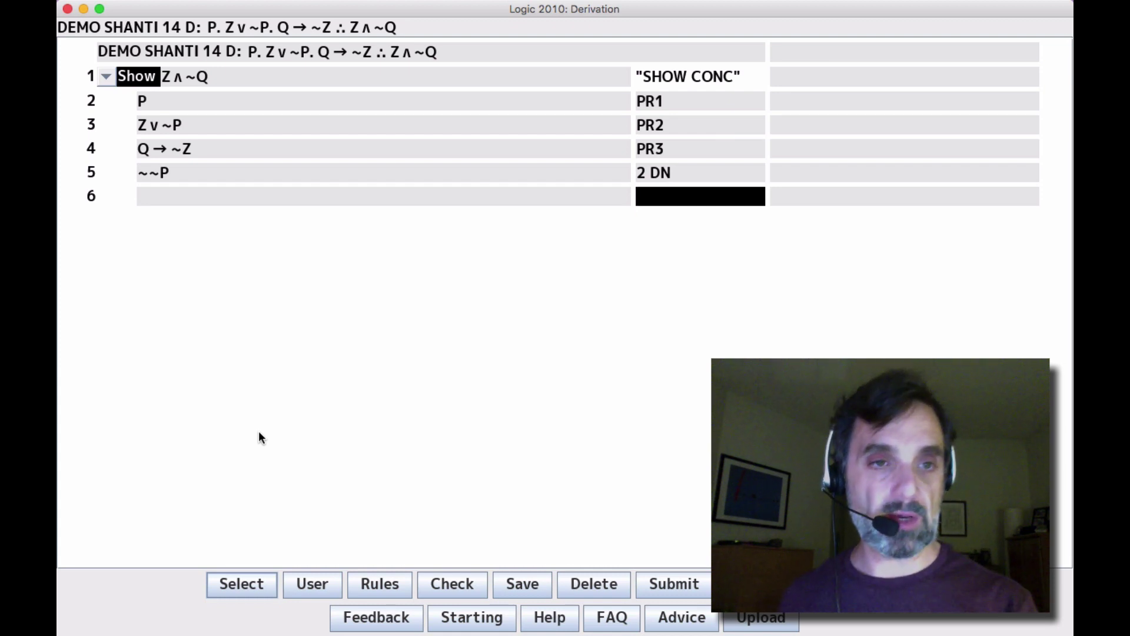
type("3 5 MTP")
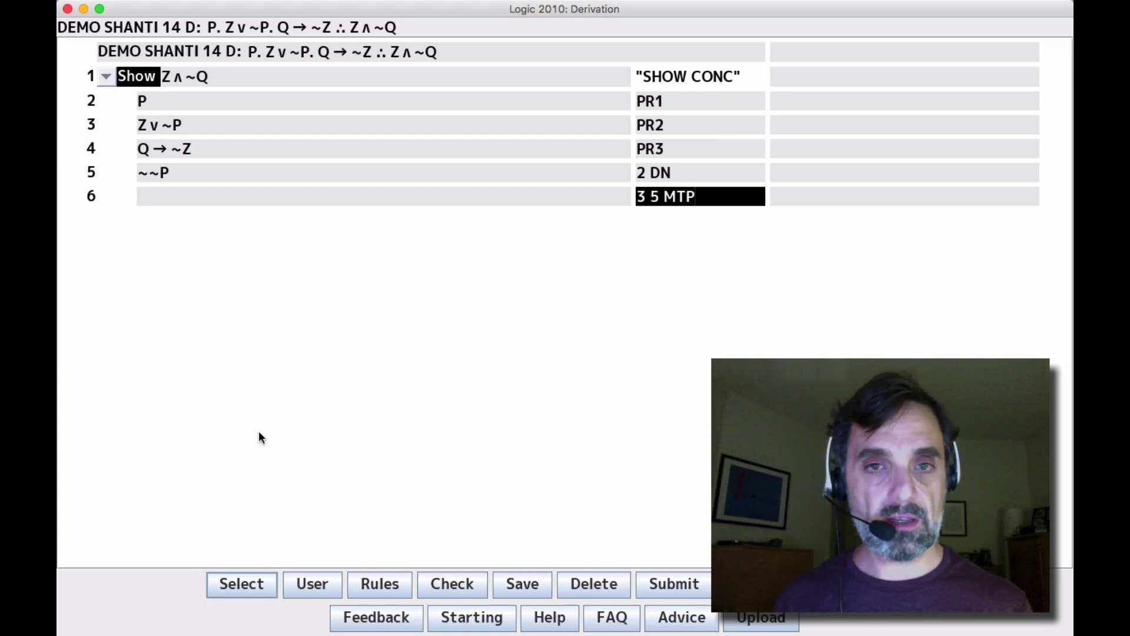
key("Return")
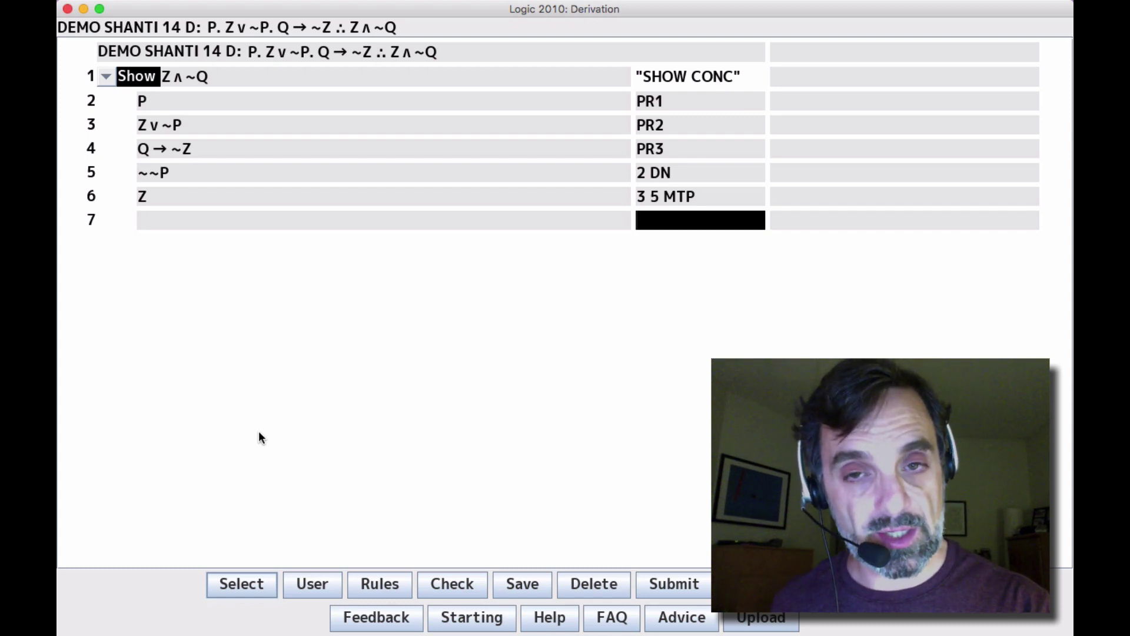
type("6 DN")
key("Return")
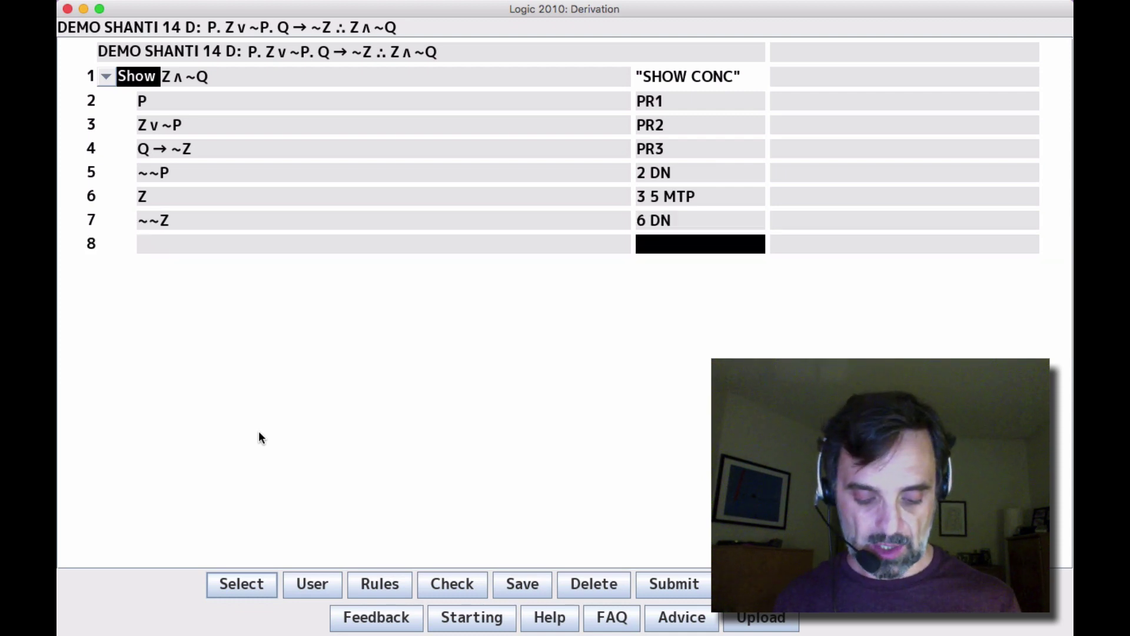
type("4")
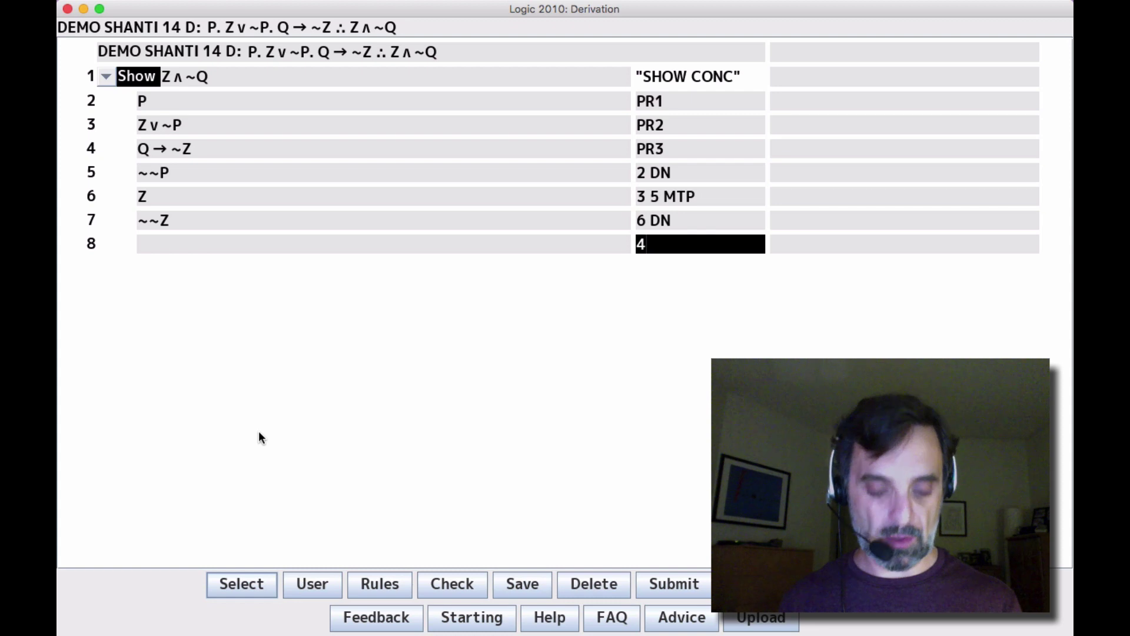
type(" 7")
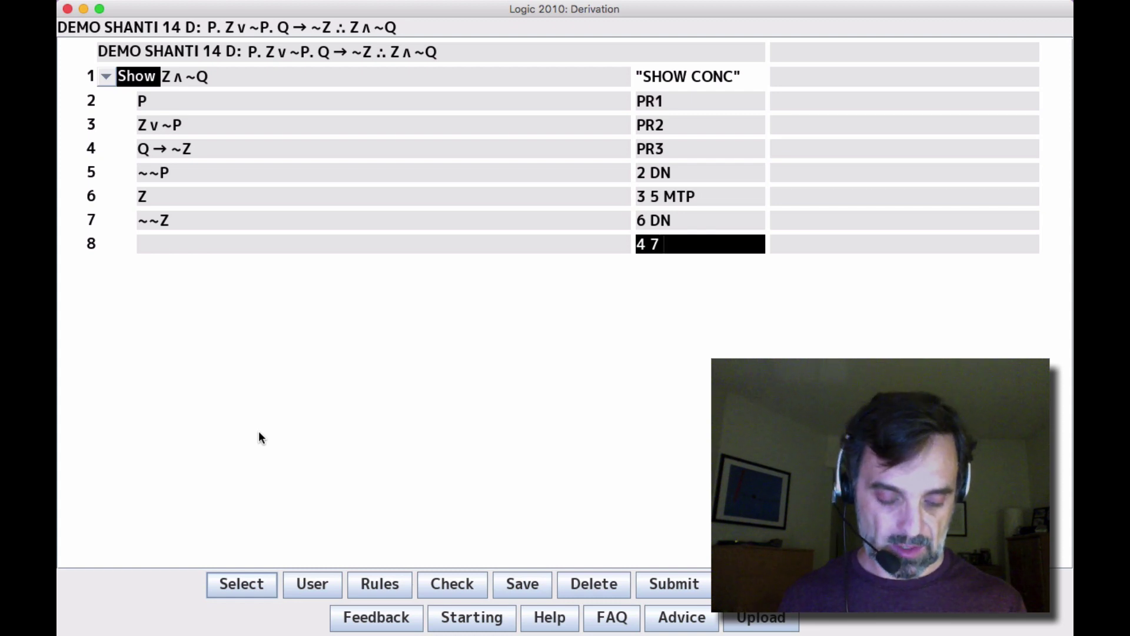
type(" MT")
key("Return")
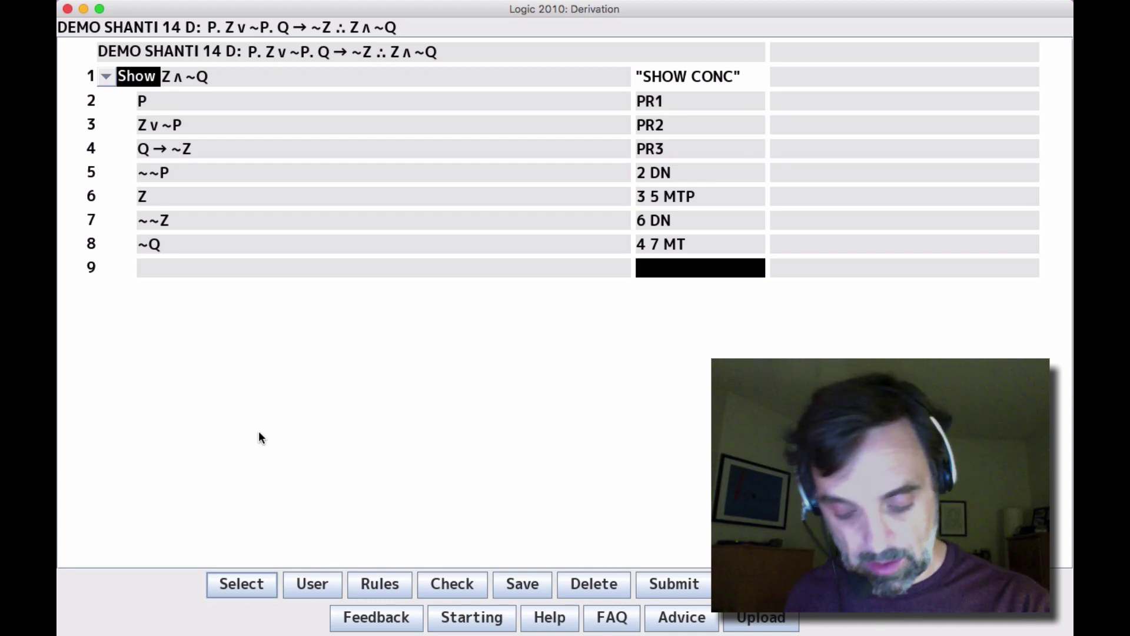
Step: Derive Z∧~Q on line 9 by 6 8 ADJ and close the derivation with DD
type("6 8 ADJ")
key("Return")
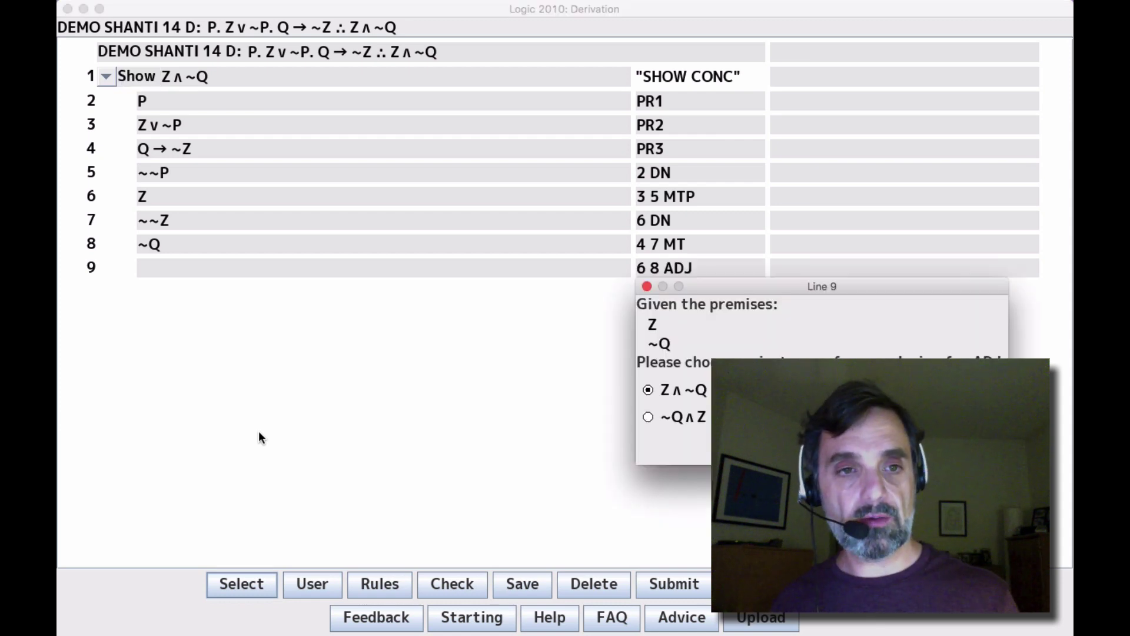
key("Return")
type("-1 DD")
key("Return")
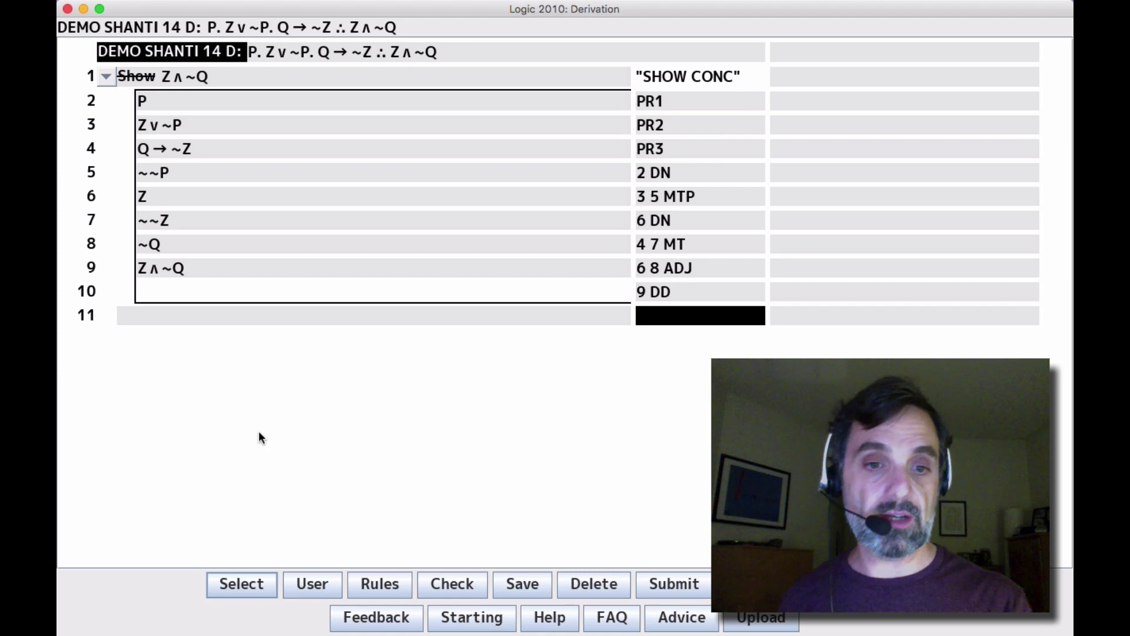
Step: Load problem DEMO SHANTI 14 F and enter Show T∨U on line 1
left_click(248, 580)
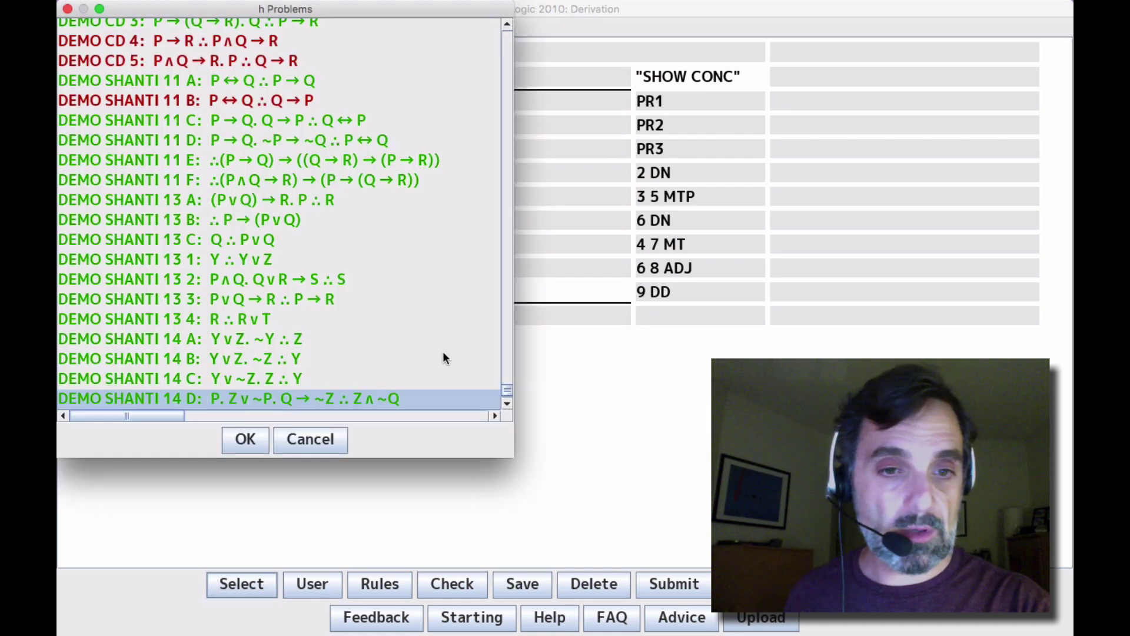
scroll(361, 344, "down", 3)
left_click(325, 379)
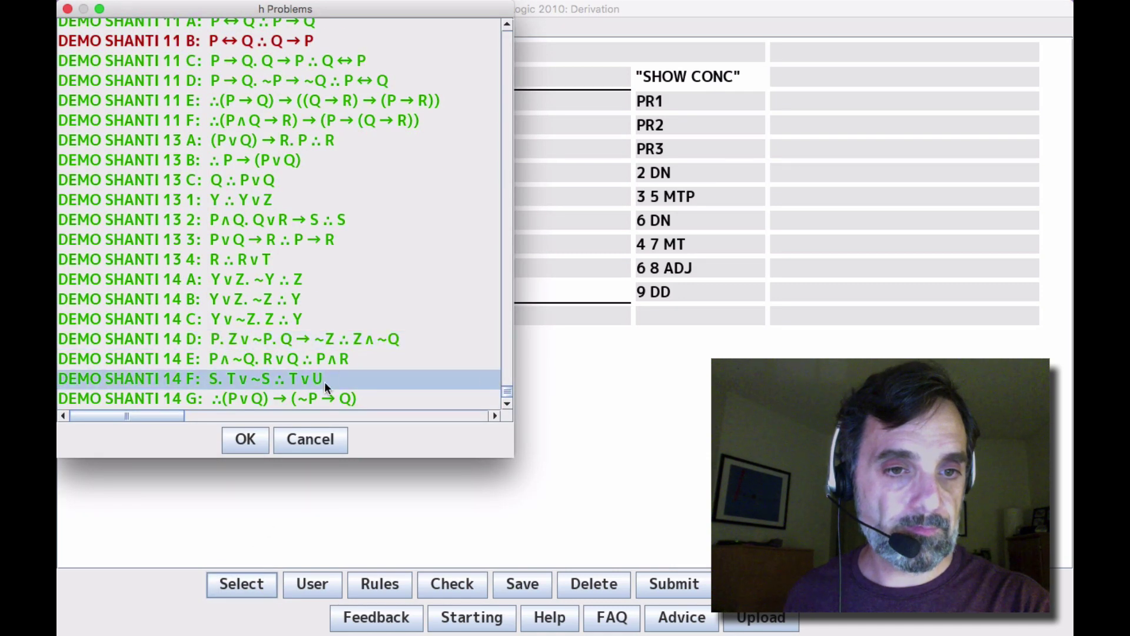
left_click(245, 440)
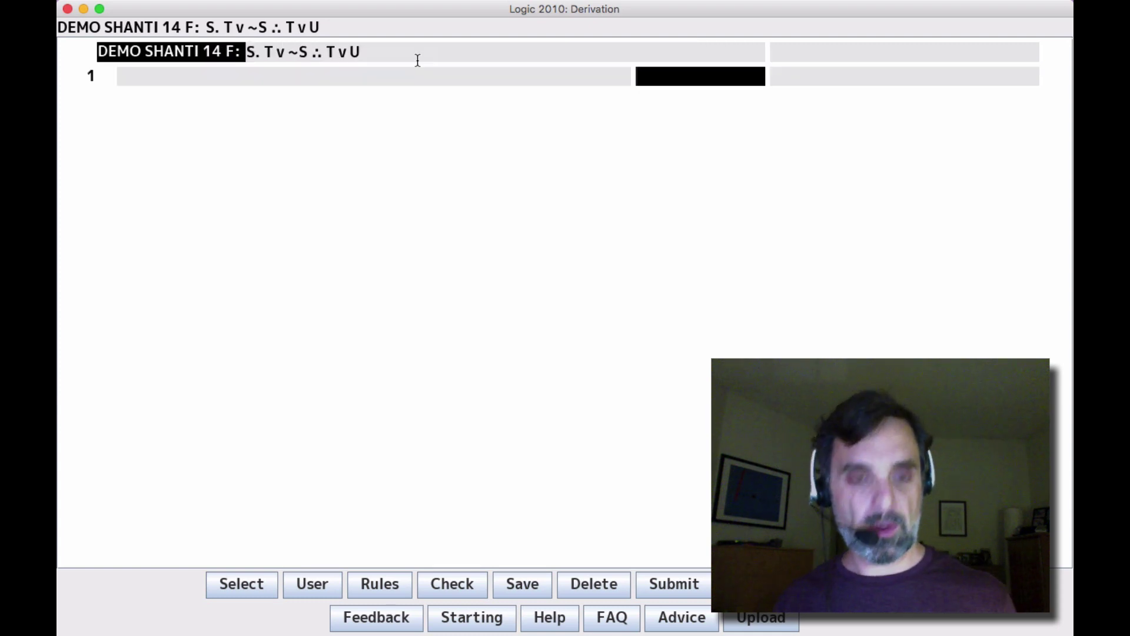
type("SHOW CONC")
key("Return")
Step: Enter premises S and T∨~S on lines 2–3 with PR1 and PR2
type("PR1")
key("Return")
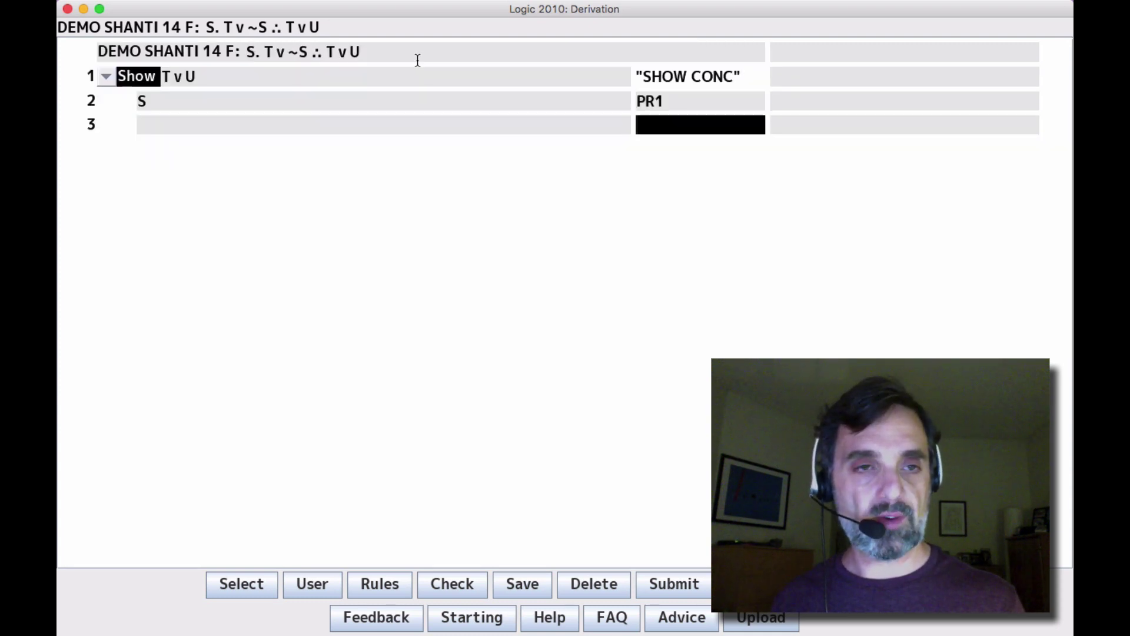
type("PR2")
key("Return")
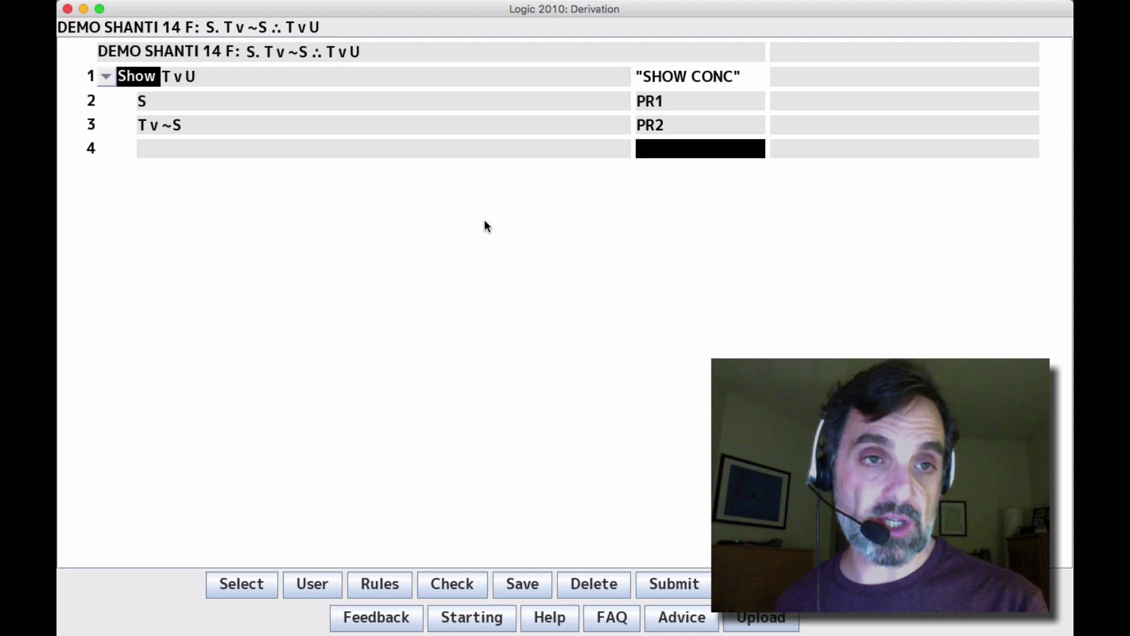
Step: Derive ~~S by 2 DN and T by 3 4 MTP, then justify line 6 as 5 ADD
type("2")
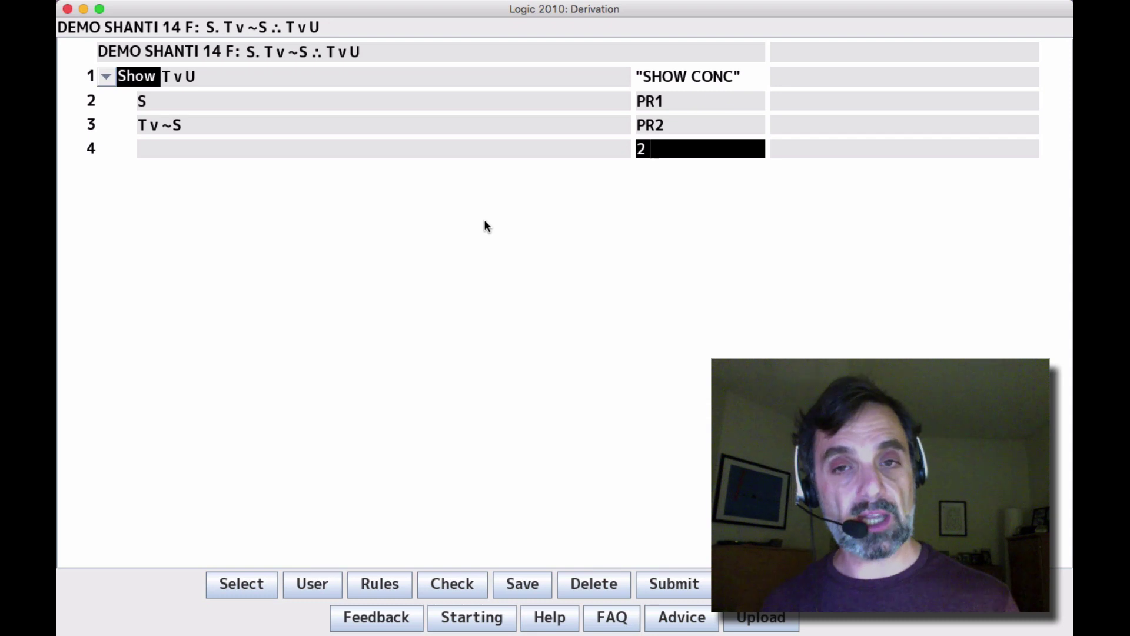
type(" DN")
key("Return")
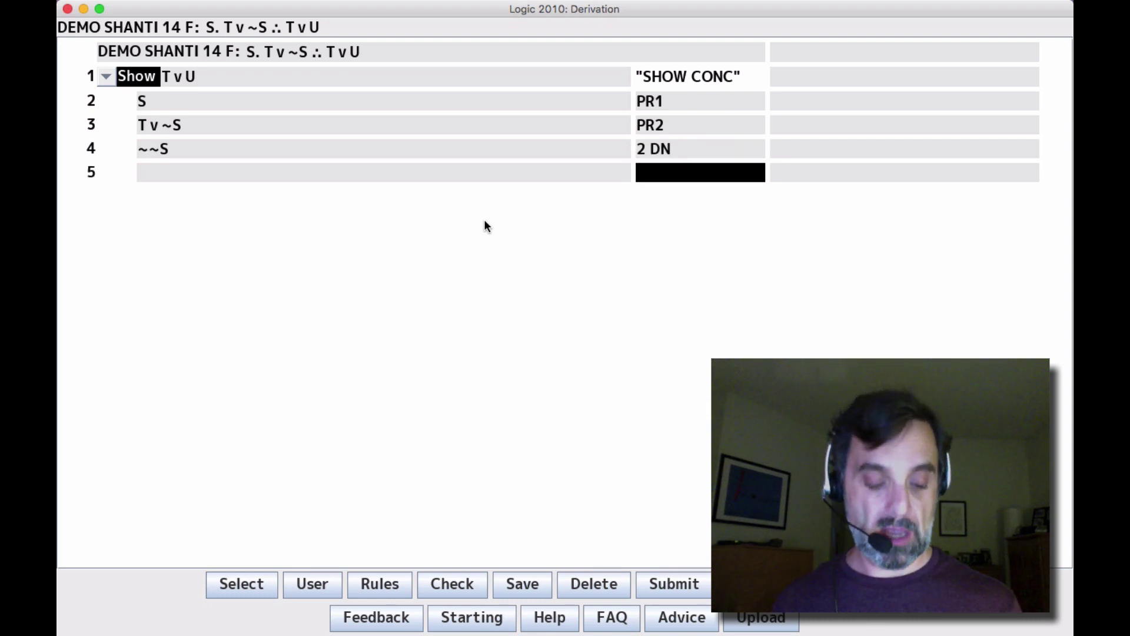
type("3 4 MTP")
key("Return")
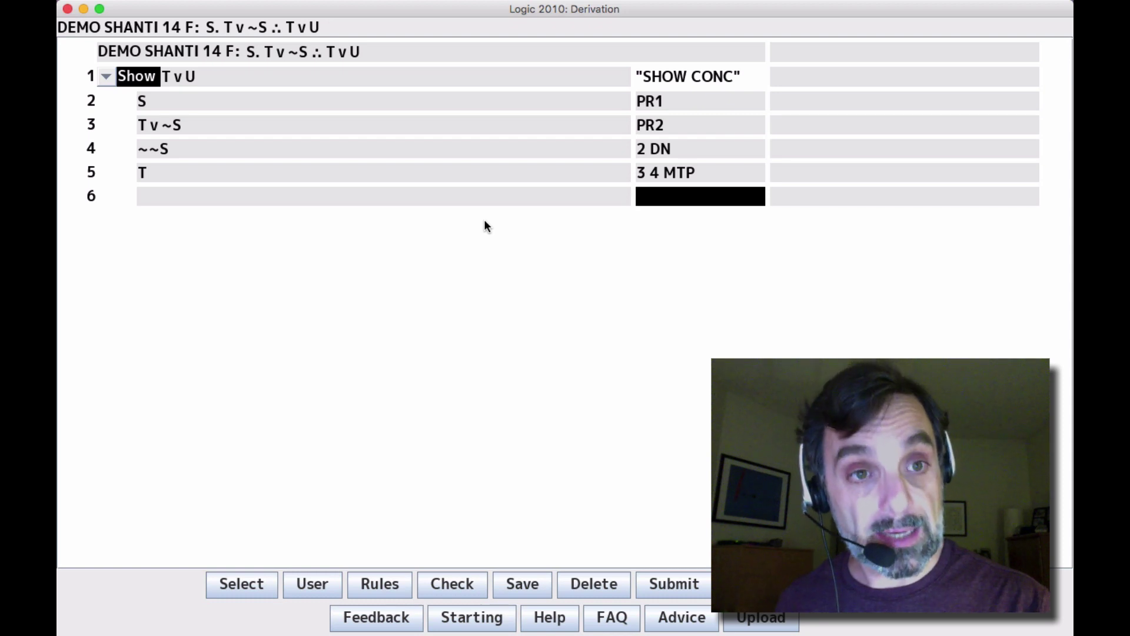
type("-1 ADD")
key("Return")
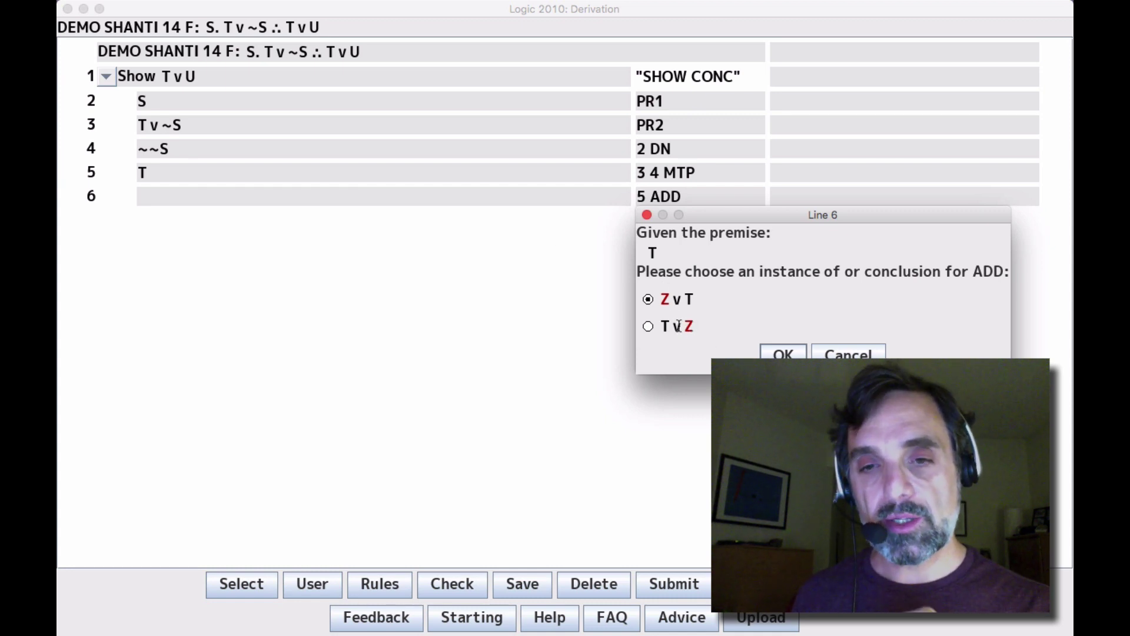
Step: Choose the T v Z addition form and substitute U so line 6 reads T v U
left_click(648, 326)
left_click(778, 353)
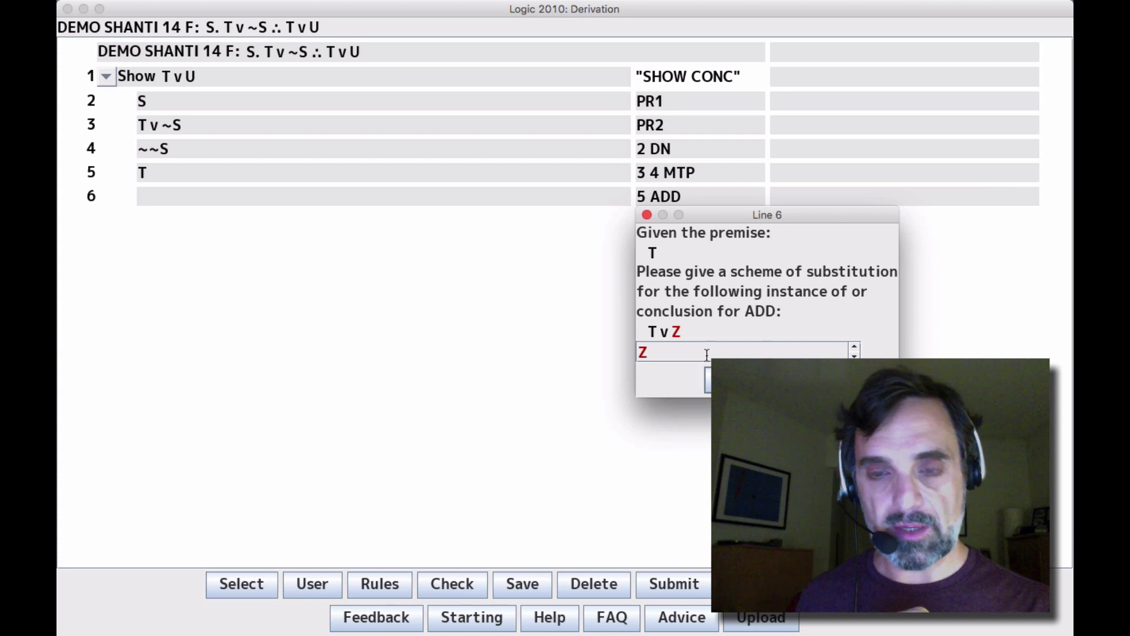
type("U")
key("Return")
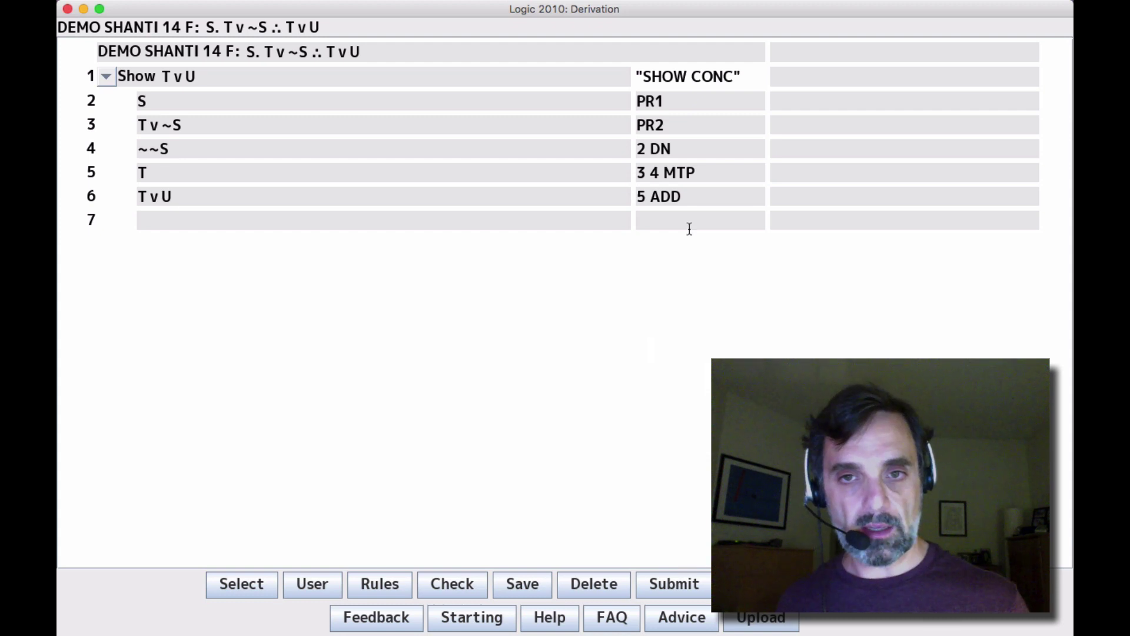
Step: Close the derivation on line 7 with 6 DD
left_click(689, 228)
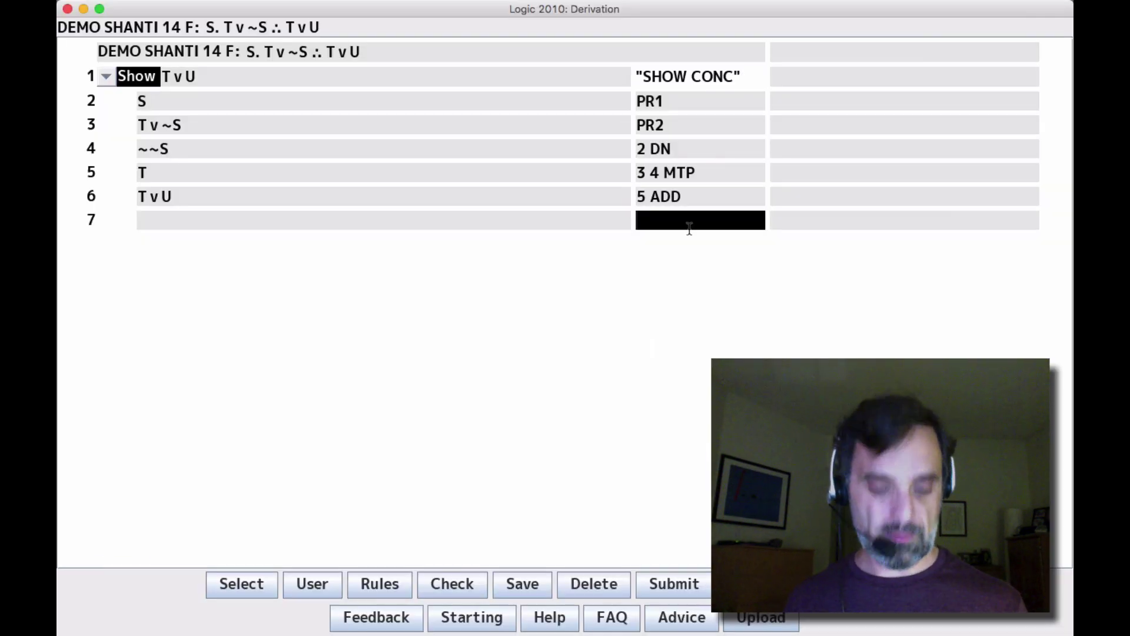
type("6 DD")
key("Return")
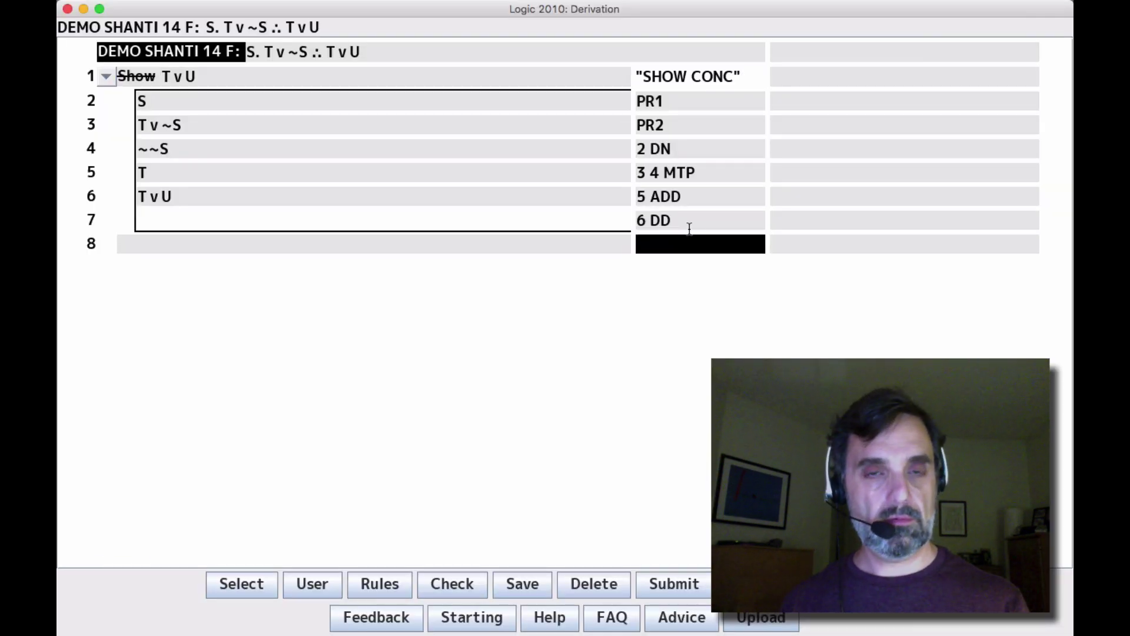